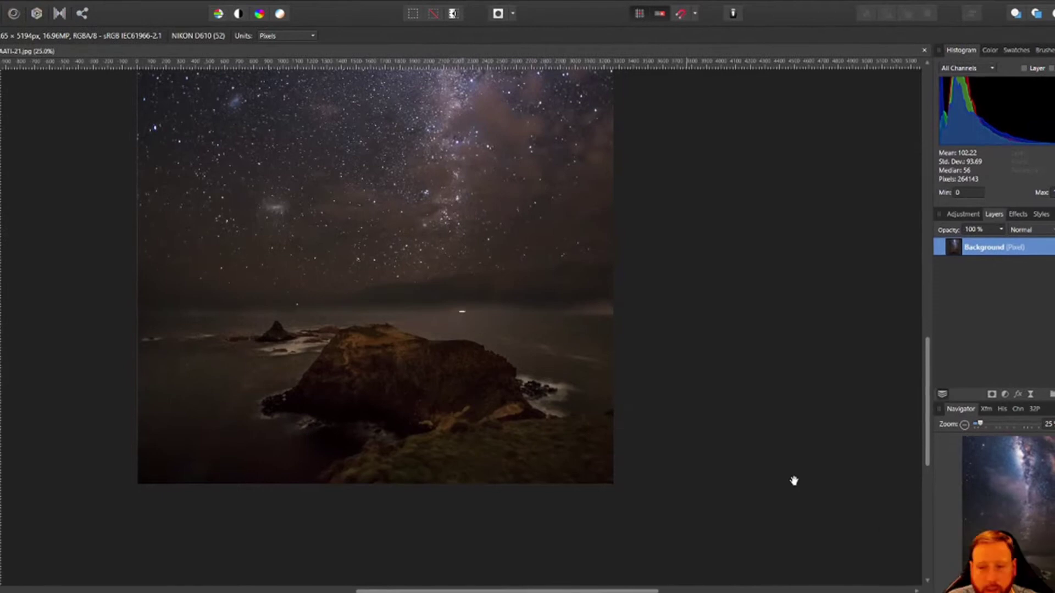
# - Zoom the night-sky photo to 50% to inspect its noise
pyautogui.moveTo(928, 462); pyautogui.dragTo(915, 435)
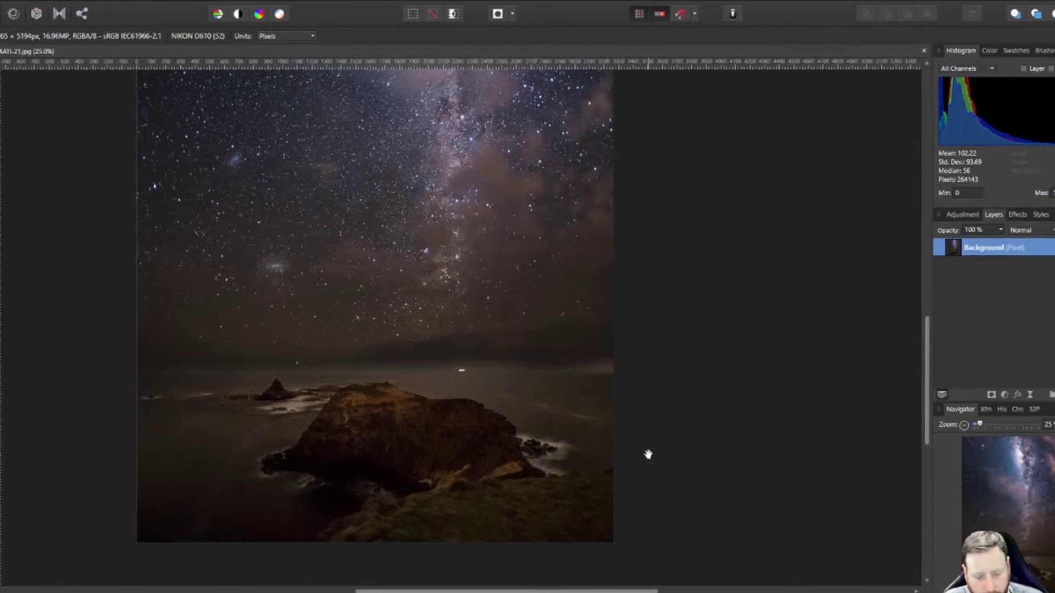
pyautogui.hotkey('ctrl', '+')
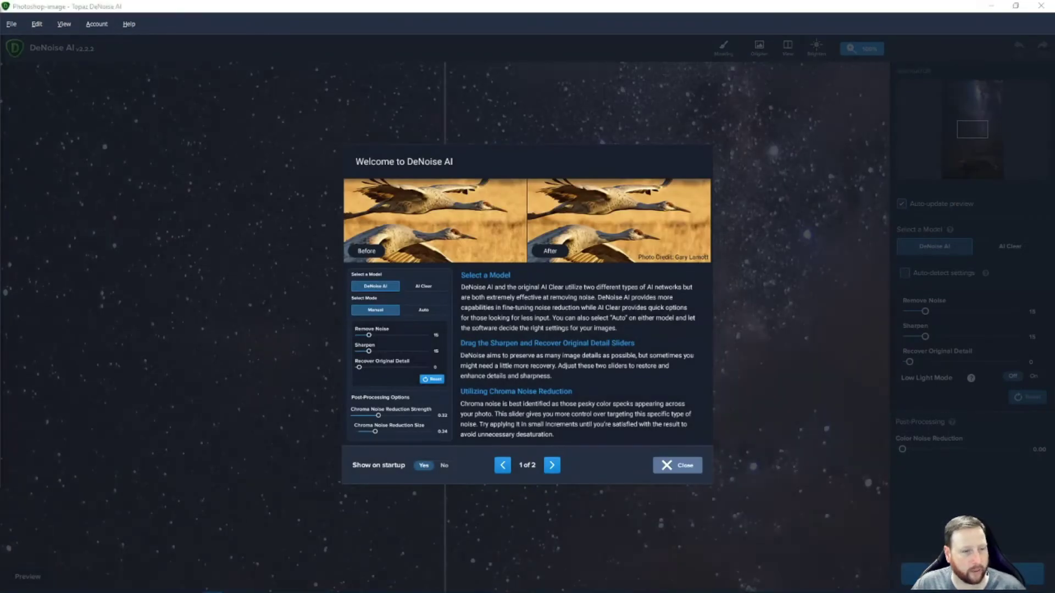
# - Dismiss the welcome dialog and compare noisy and denoised previews over the rocky foreground with the split line
pyautogui.click(695, 466)
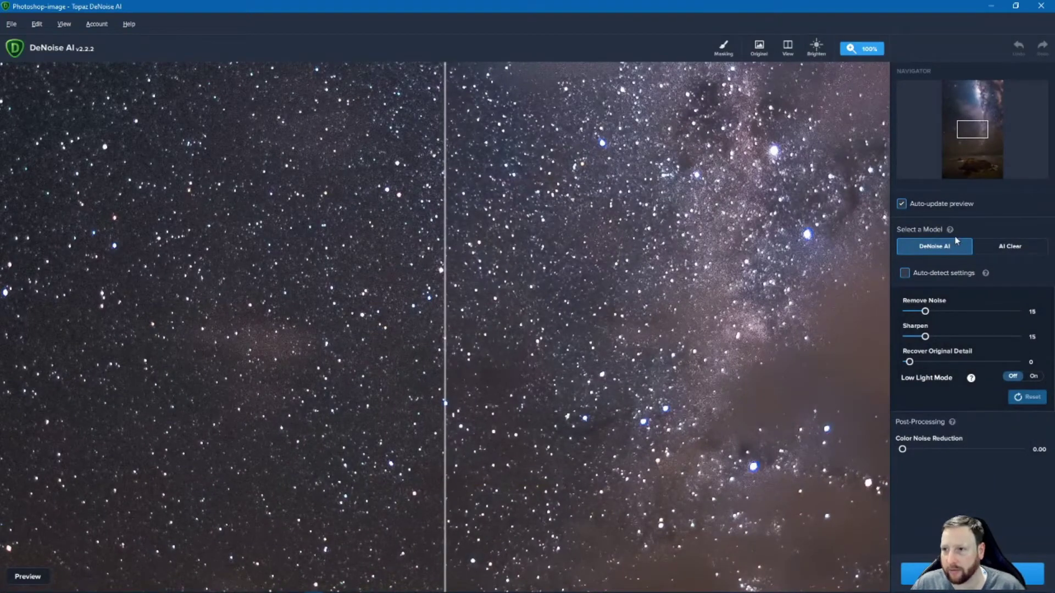
pyautogui.moveTo(978, 131); pyautogui.dragTo(978, 160)
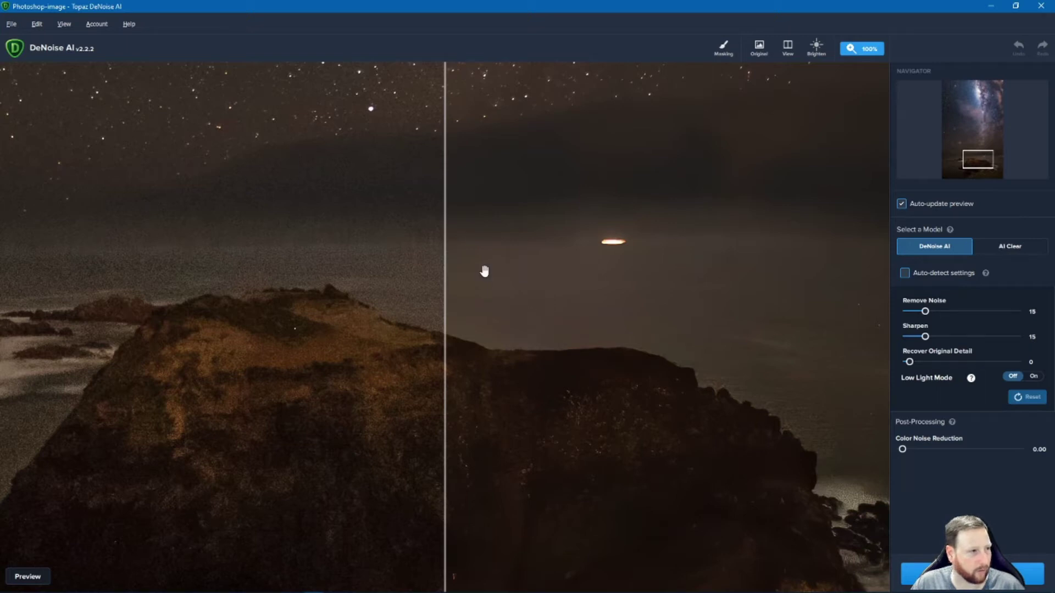
pyautogui.moveTo(446, 203); pyautogui.dragTo(452, 254)
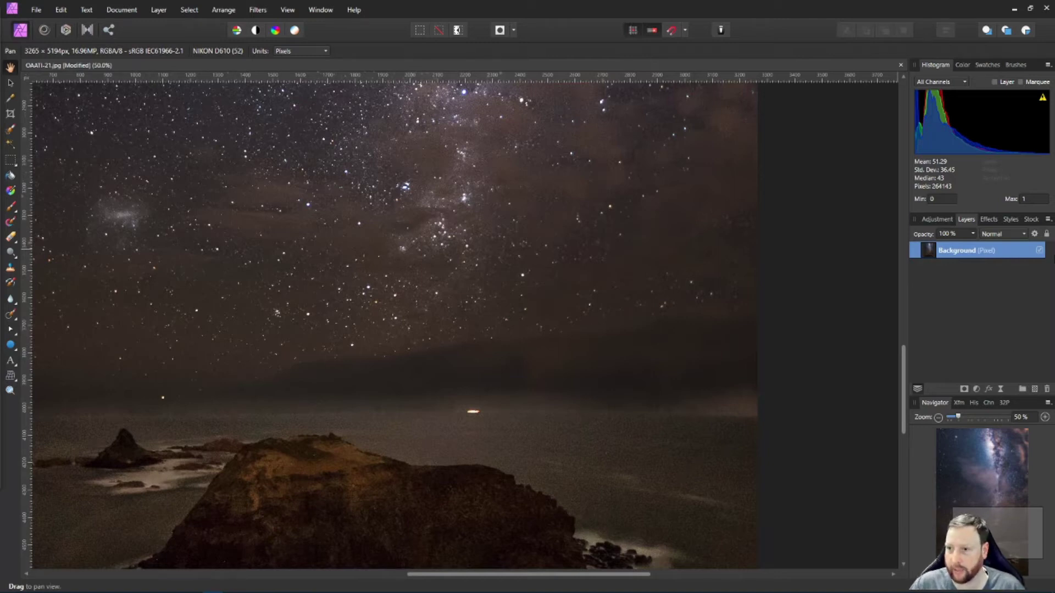
# - Duplicate the Background layer and name the copy 'Denoise Version'
pyautogui.doubleClick(954, 250)
pyautogui.press('Escape')
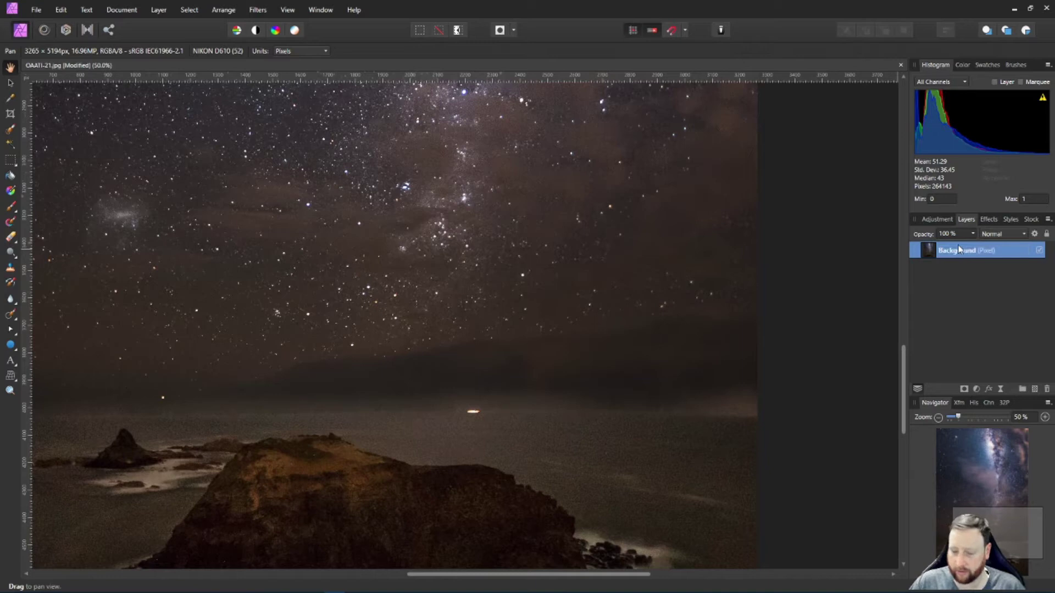
pyautogui.hotkey('ctrl', 'j')
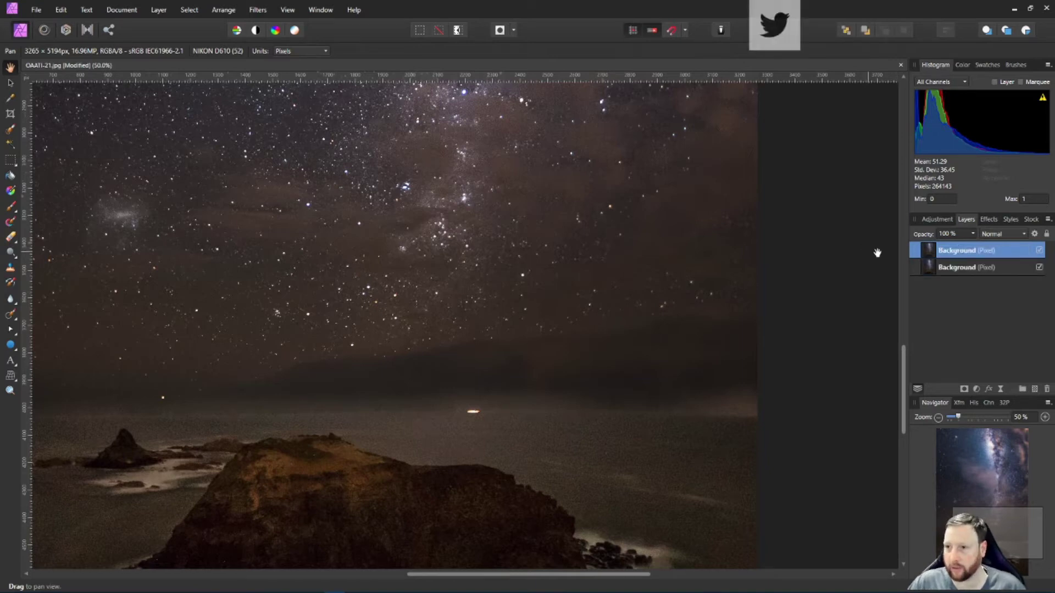
pyautogui.doubleClick(973, 251)
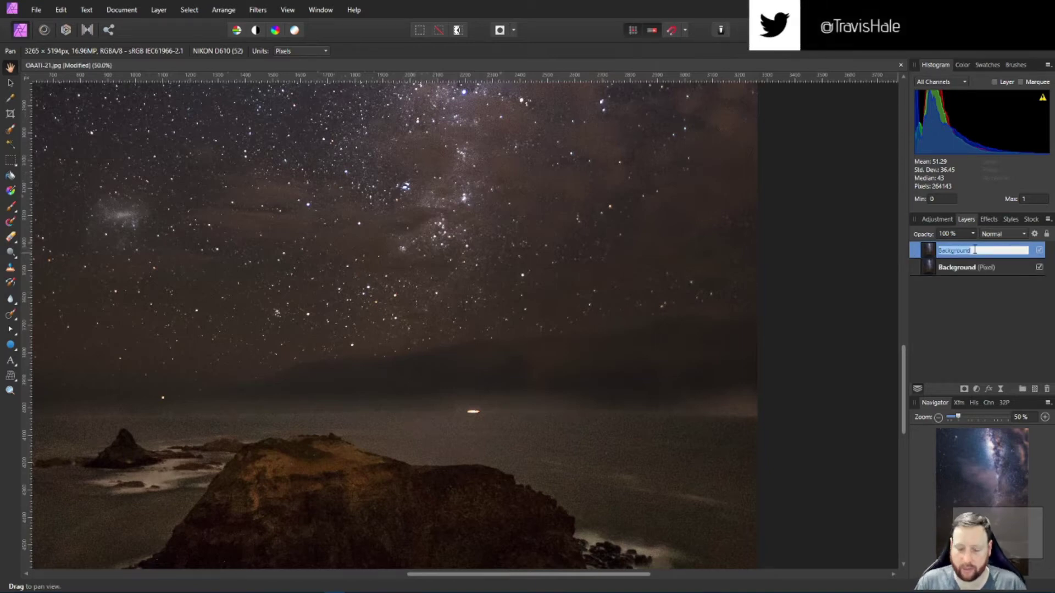
pyautogui.write('De')
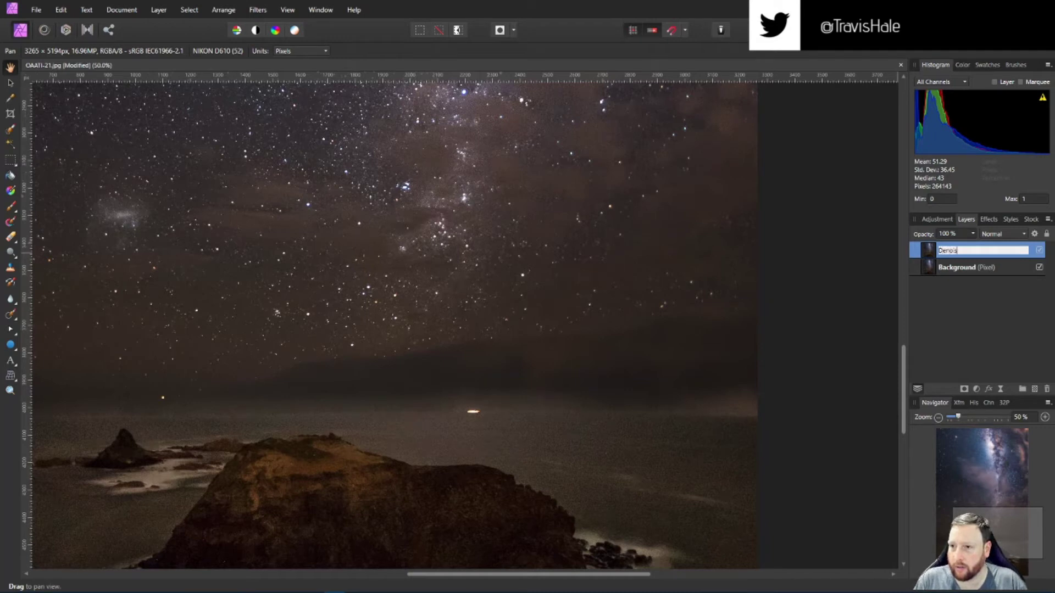
pyautogui.write('noise Version')
pyautogui.press('Return')
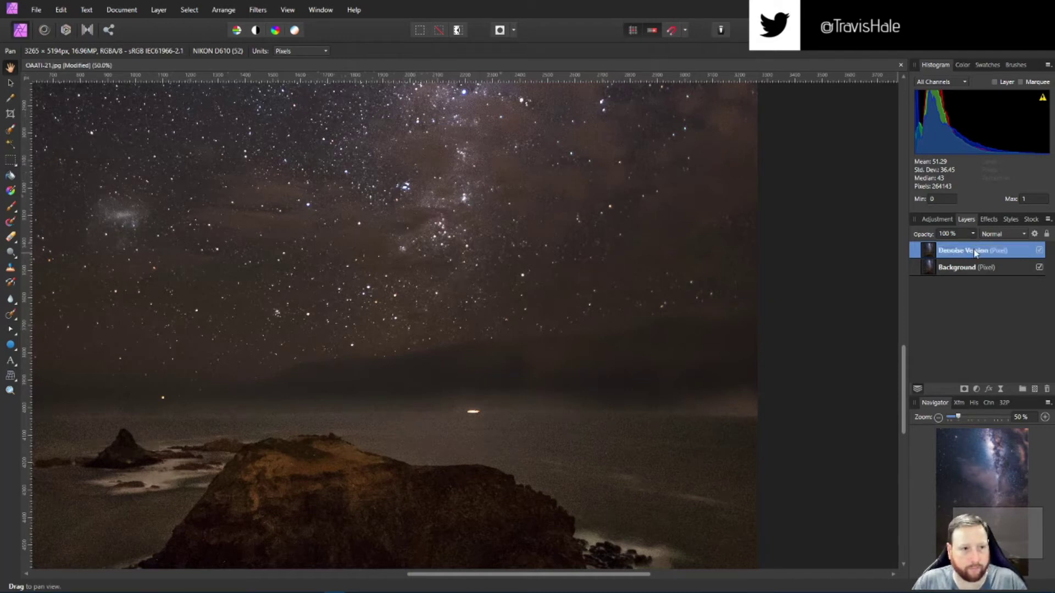
# - Launch Filters > Plugins > Topaz Labs > Topaz DeNoise AI on the Denoise Version layer
pyautogui.click(258, 9)
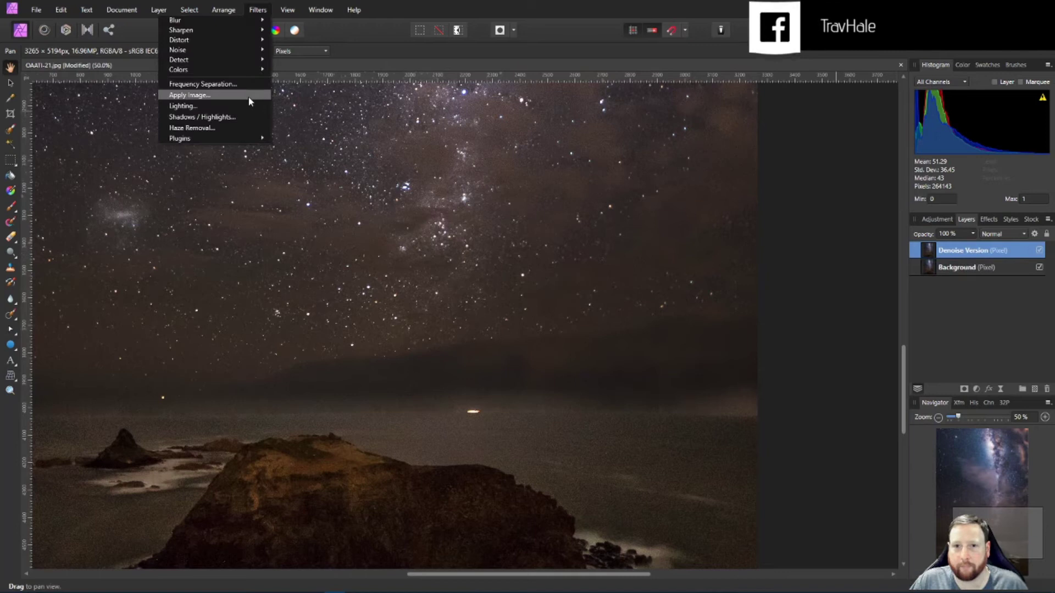
pyautogui.moveTo(245, 138)
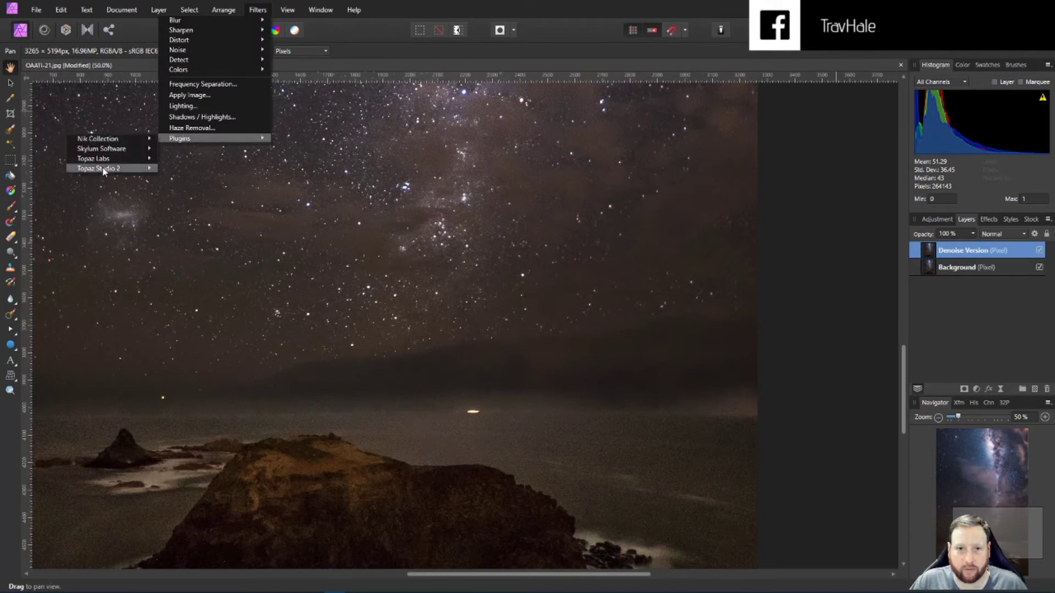
pyautogui.moveTo(112, 157)
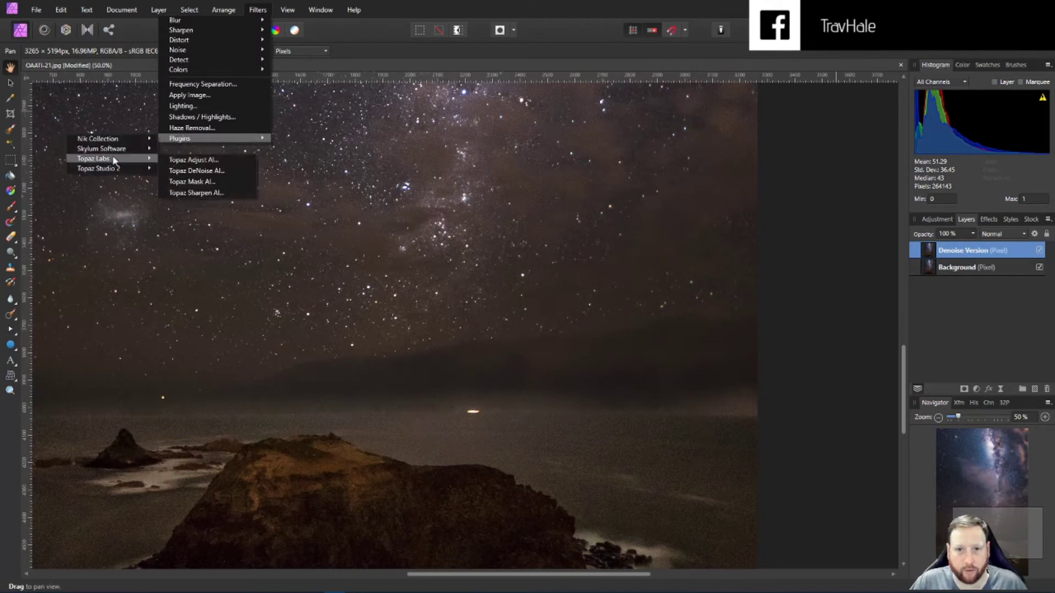
pyautogui.click(219, 172)
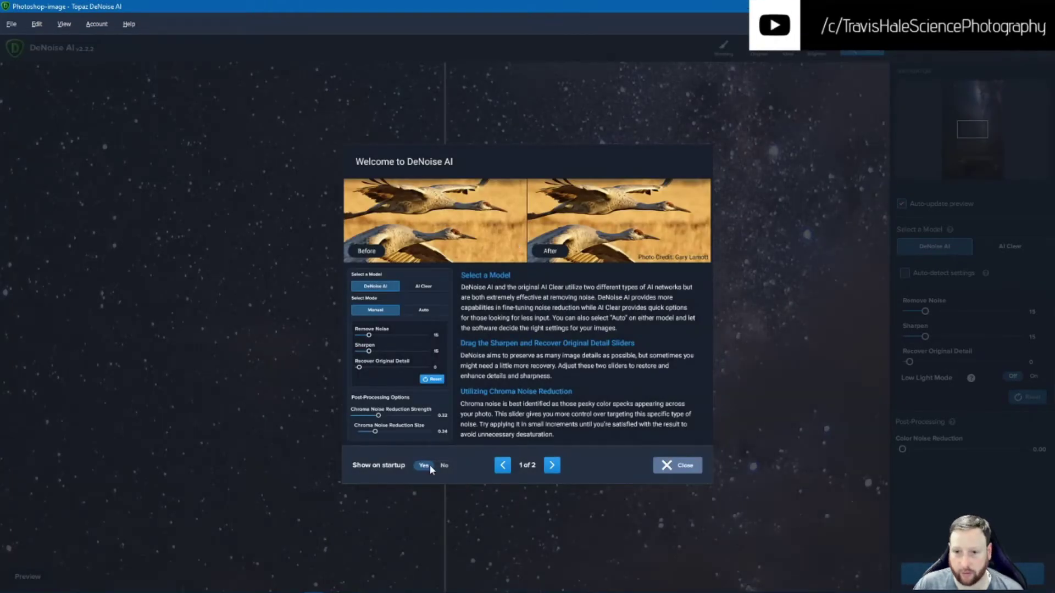
# - Set the welcome screen not to show on startup, close it, and pan to the rocky coast
pyautogui.click(443, 466)
pyautogui.click(674, 466)
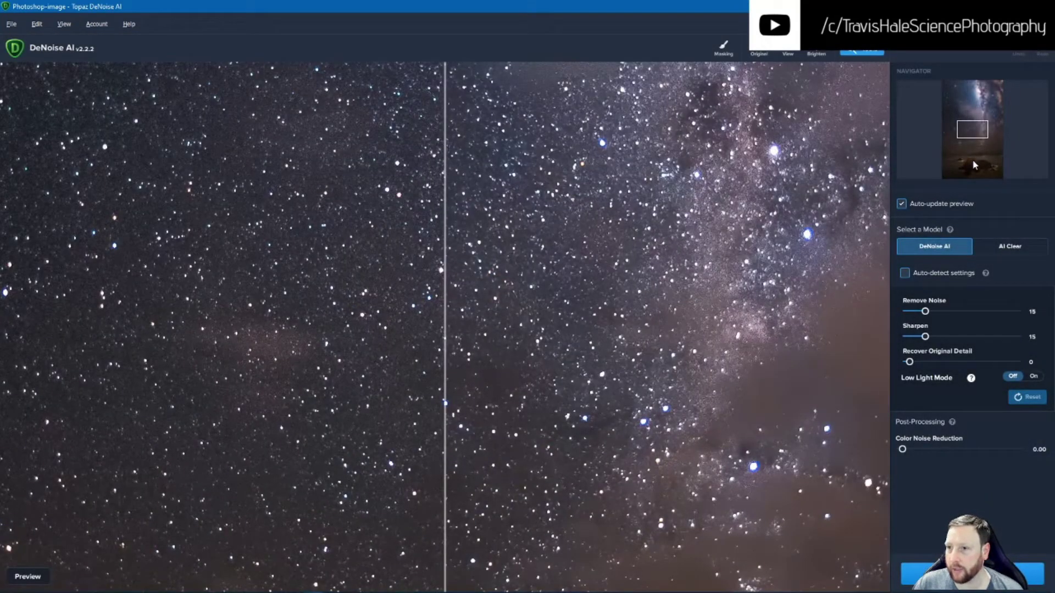
pyautogui.moveTo(969, 132); pyautogui.dragTo(973, 156)
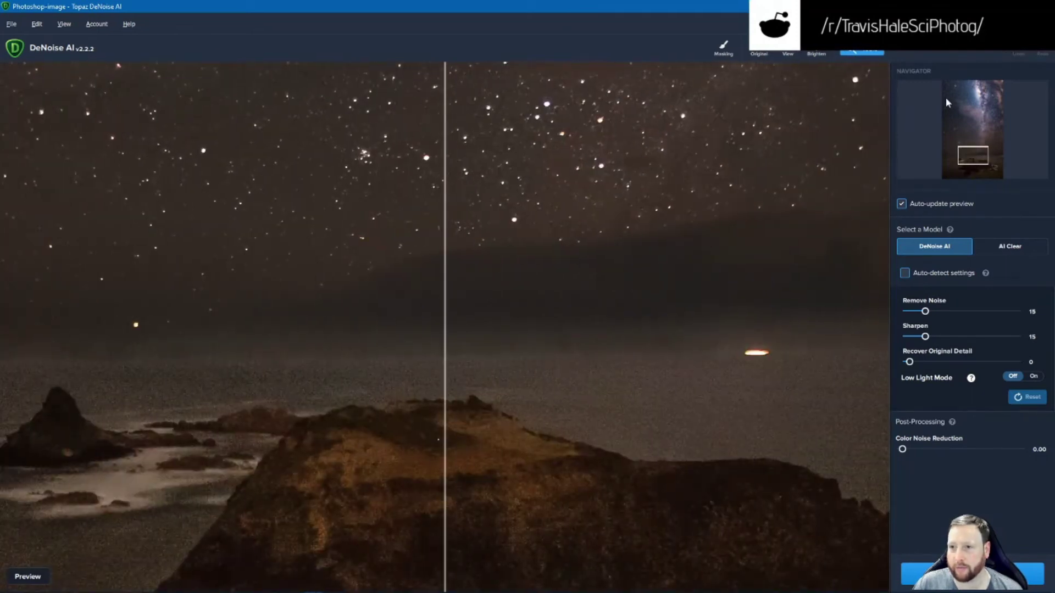
# - Zoom the preview to 50% and enable Auto-detect settings, raising Sharpen to 29
pyautogui.click(879, 51)
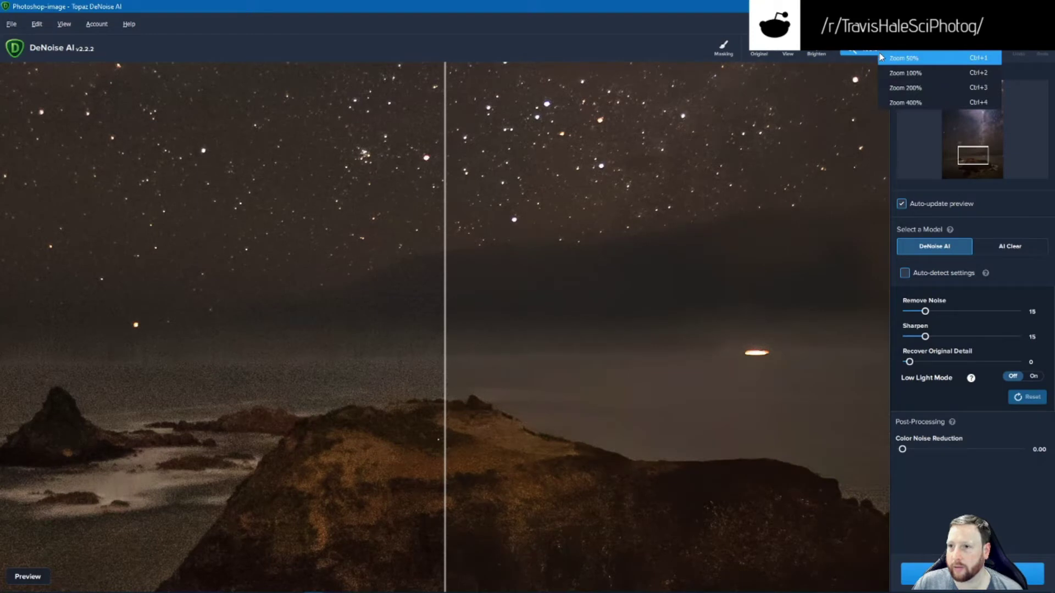
pyautogui.click(892, 62)
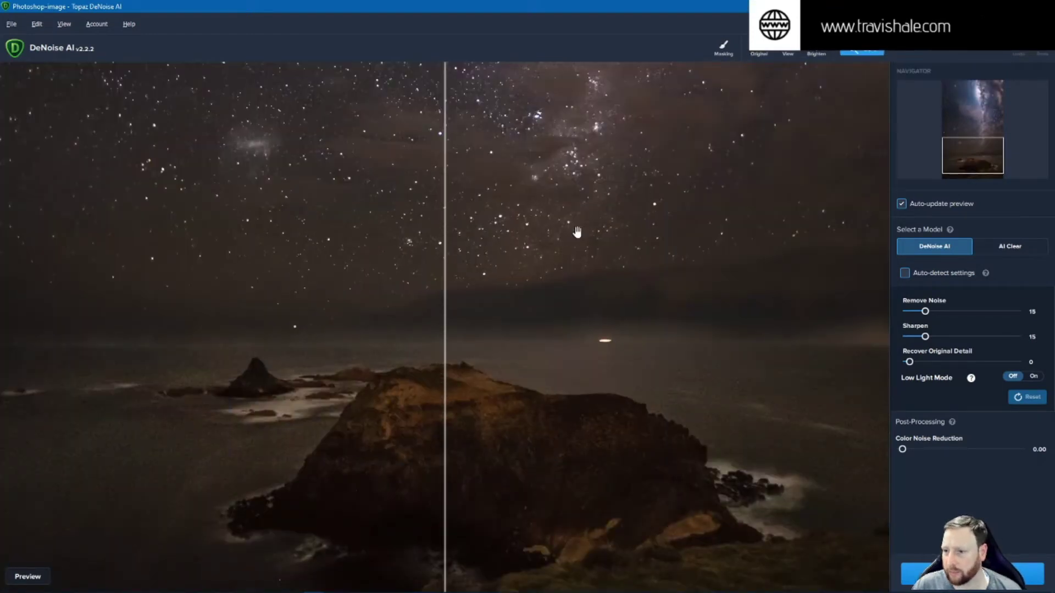
pyautogui.click(905, 273)
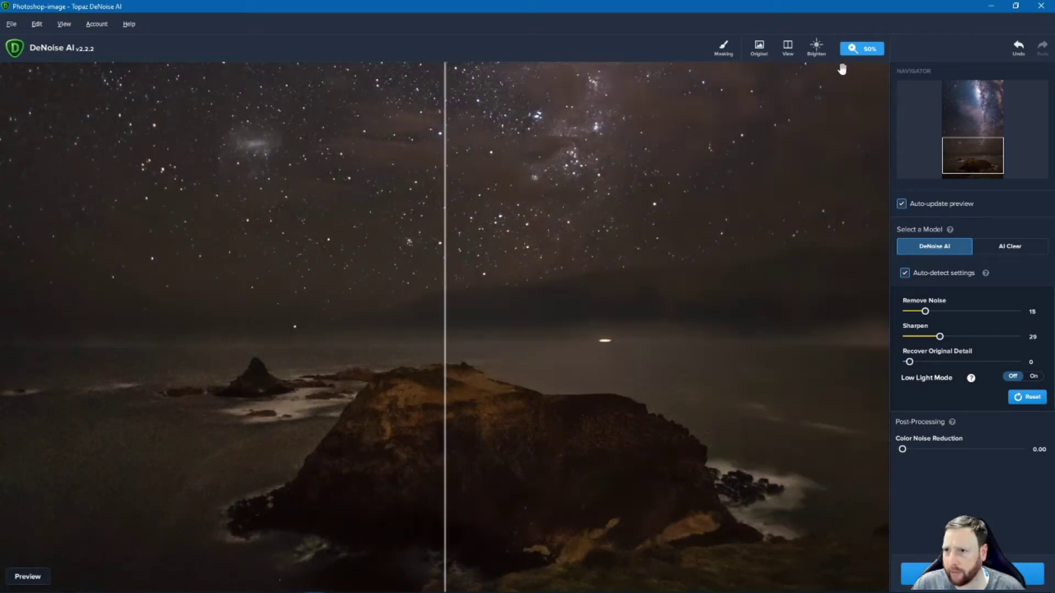
# - Zoom the preview to 200%, bring the hillside into view, and move the split line
pyautogui.click(860, 50)
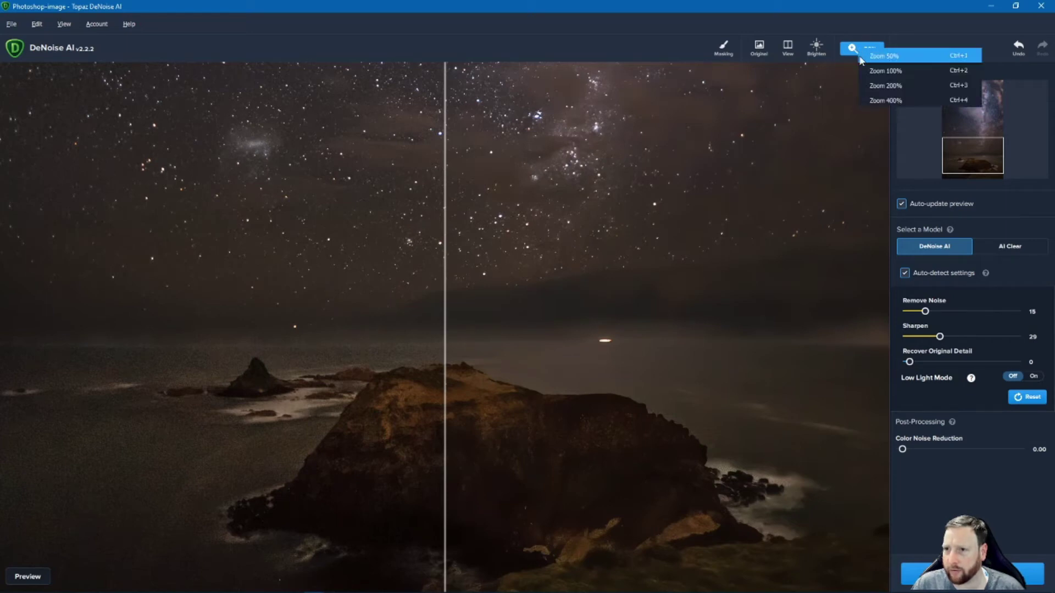
pyautogui.click(882, 85)
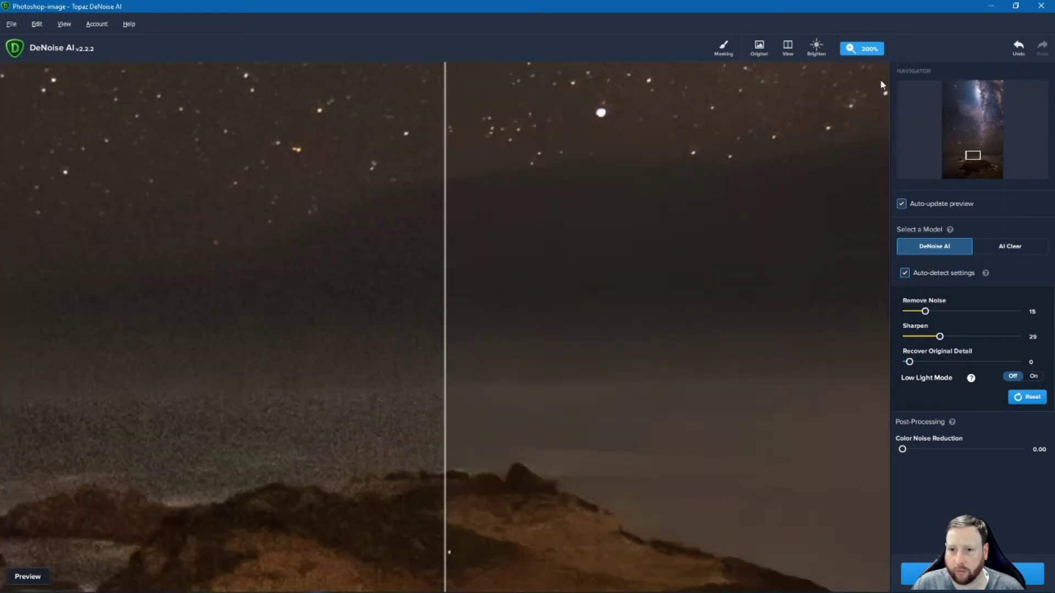
pyautogui.moveTo(573, 486); pyautogui.dragTo(542, 353)
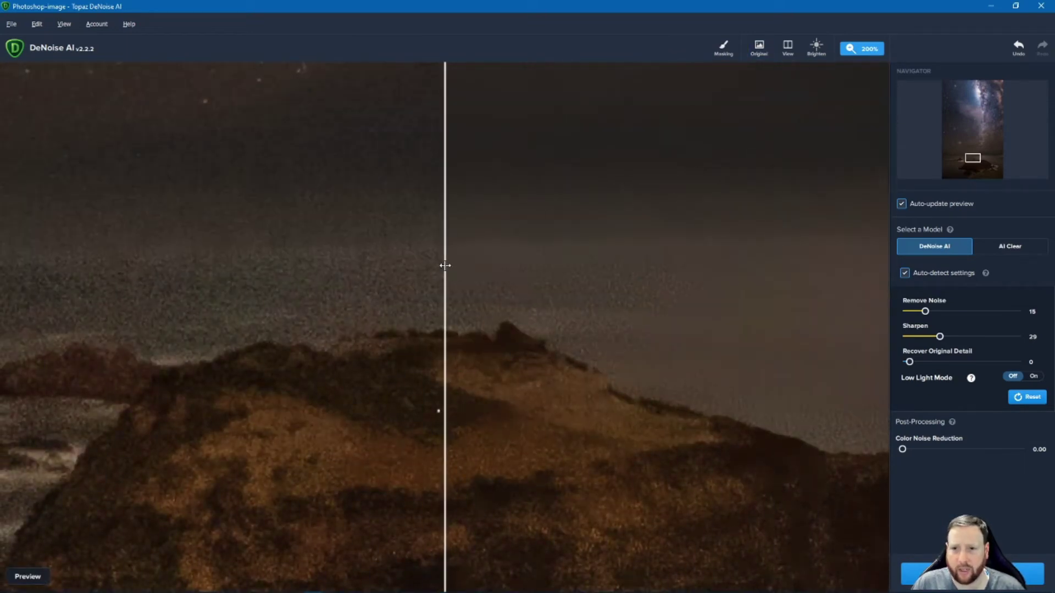
pyautogui.moveTo(445, 265); pyautogui.dragTo(594, 338)
# - Switch the preview to 100% and compare original and denoised versions across the rock and horizon
pyautogui.click(866, 50)
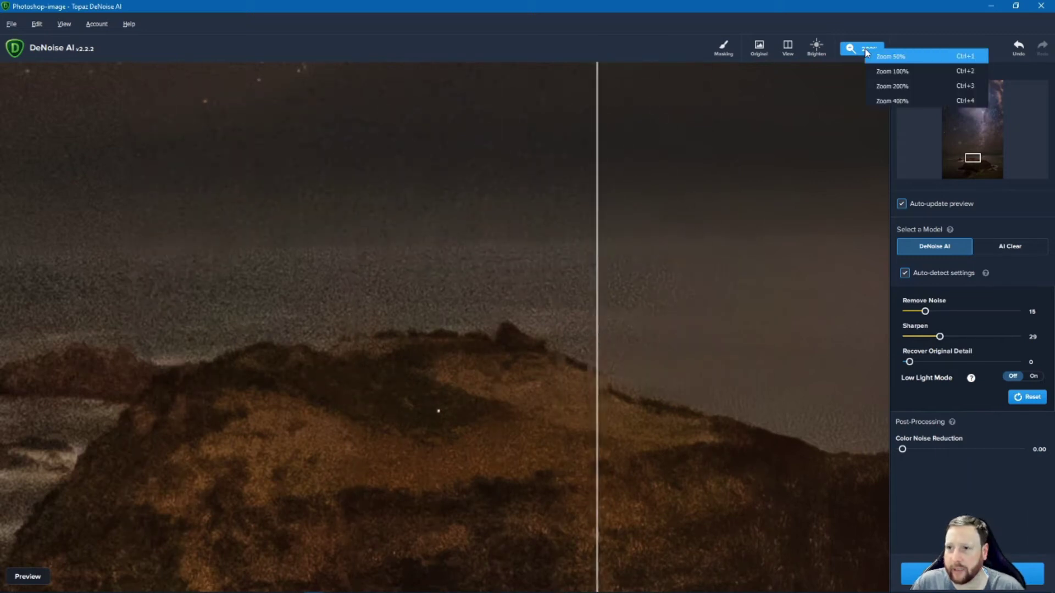
pyautogui.click(878, 72)
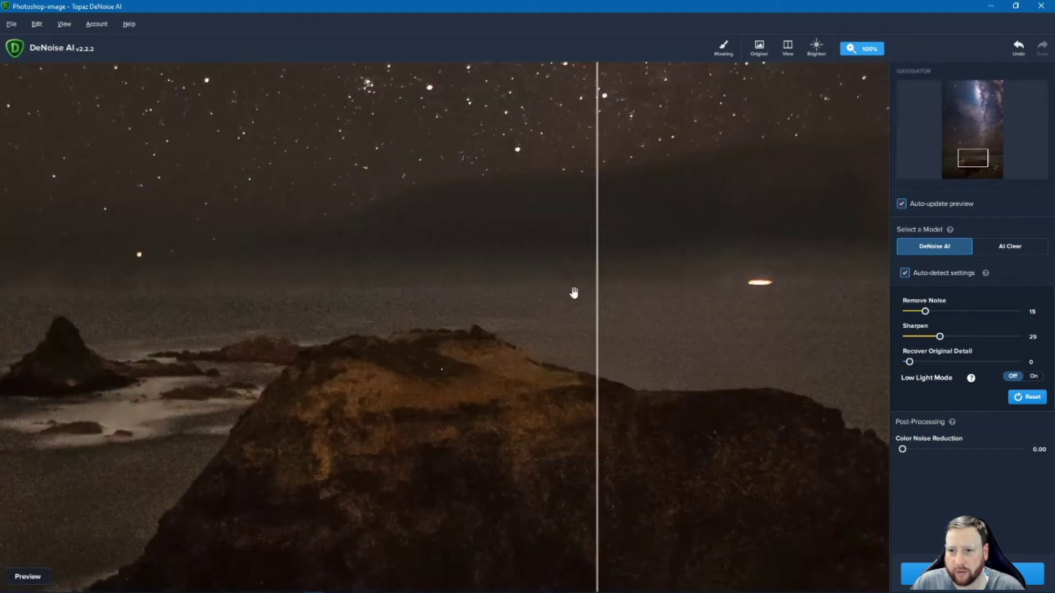
pyautogui.moveTo(598, 296); pyautogui.dragTo(311, 353)
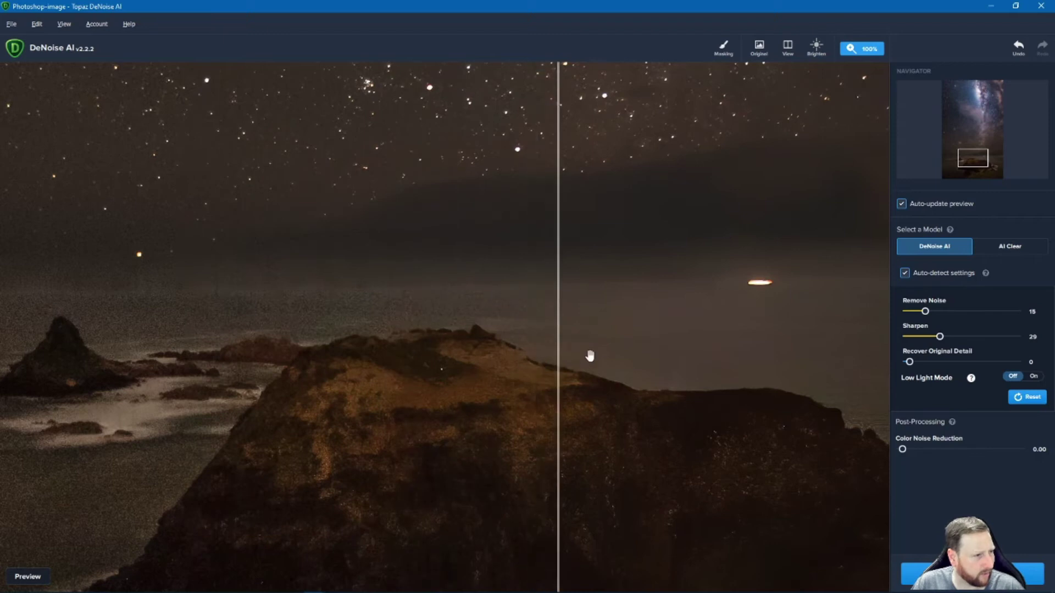
pyautogui.moveTo(590, 356); pyautogui.dragTo(419, 366)
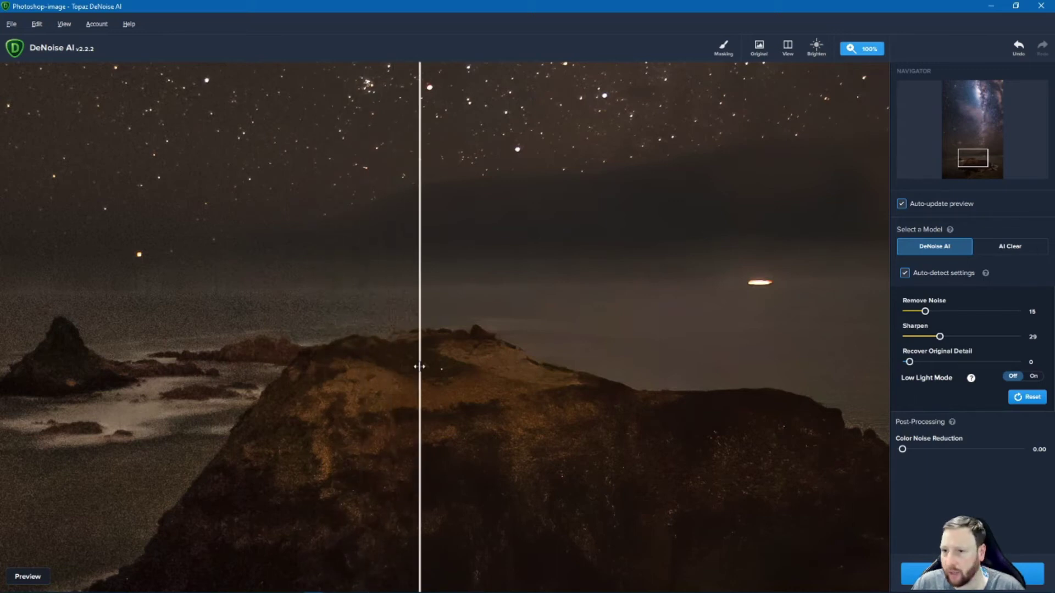
pyautogui.moveTo(973, 158); pyautogui.dragTo(979, 125)
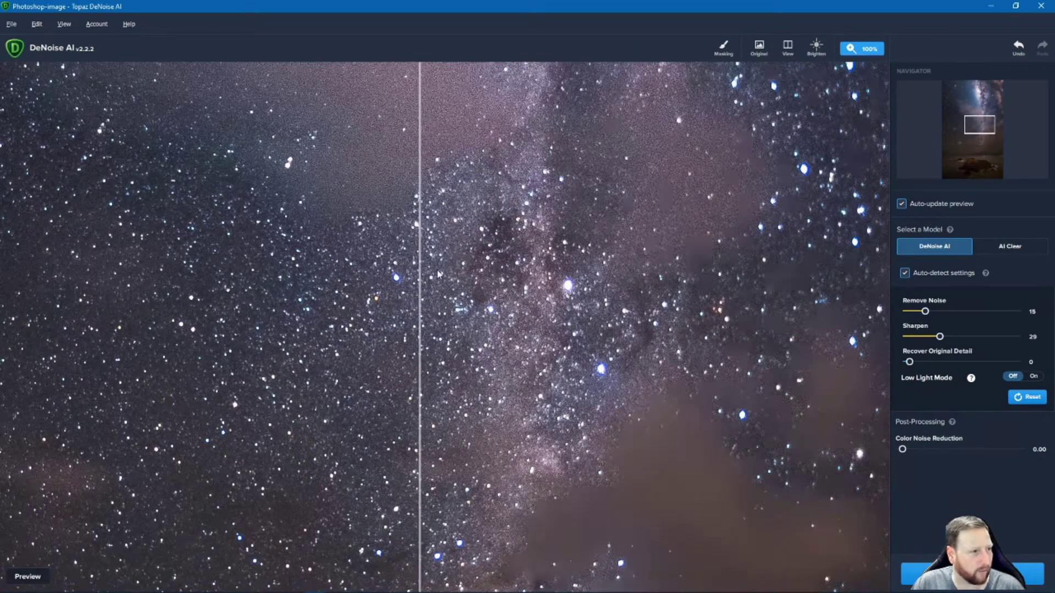
pyautogui.moveTo(420, 284); pyautogui.dragTo(450, 308)
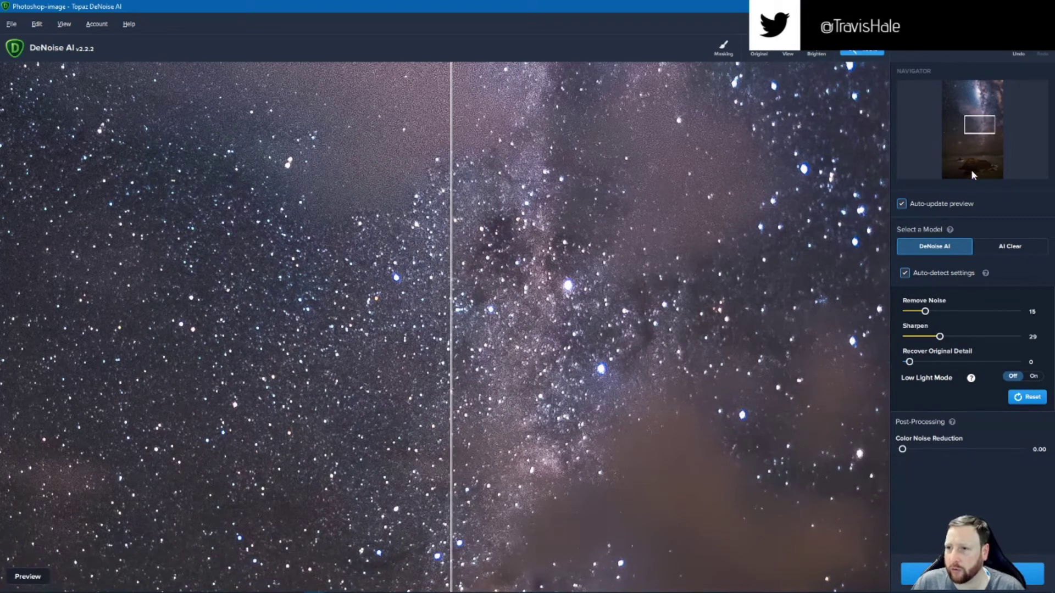
pyautogui.moveTo(980, 130); pyautogui.dragTo(976, 152)
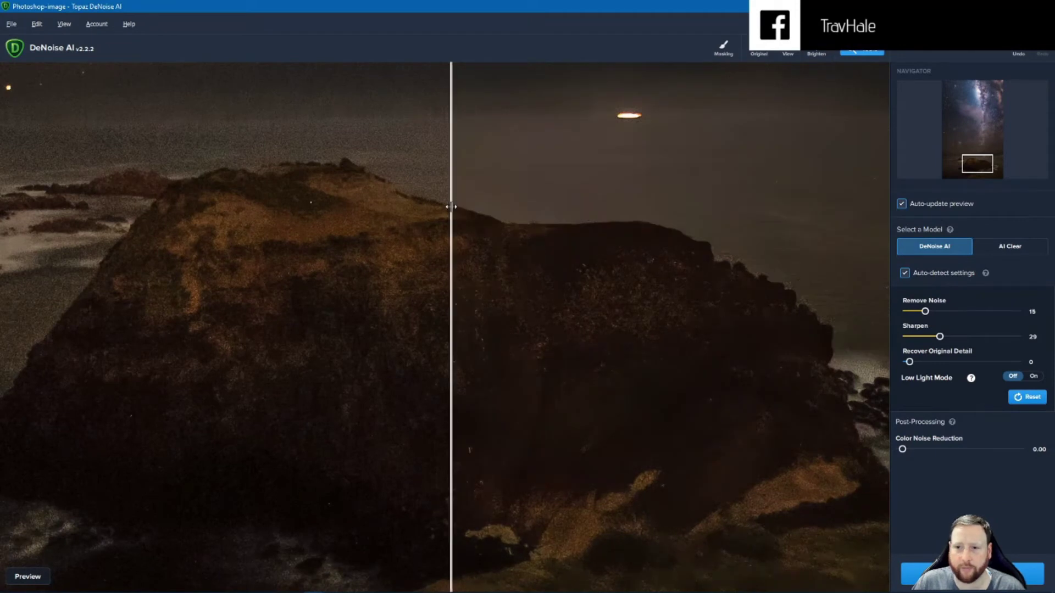
pyautogui.moveTo(450, 206); pyautogui.dragTo(487, 330)
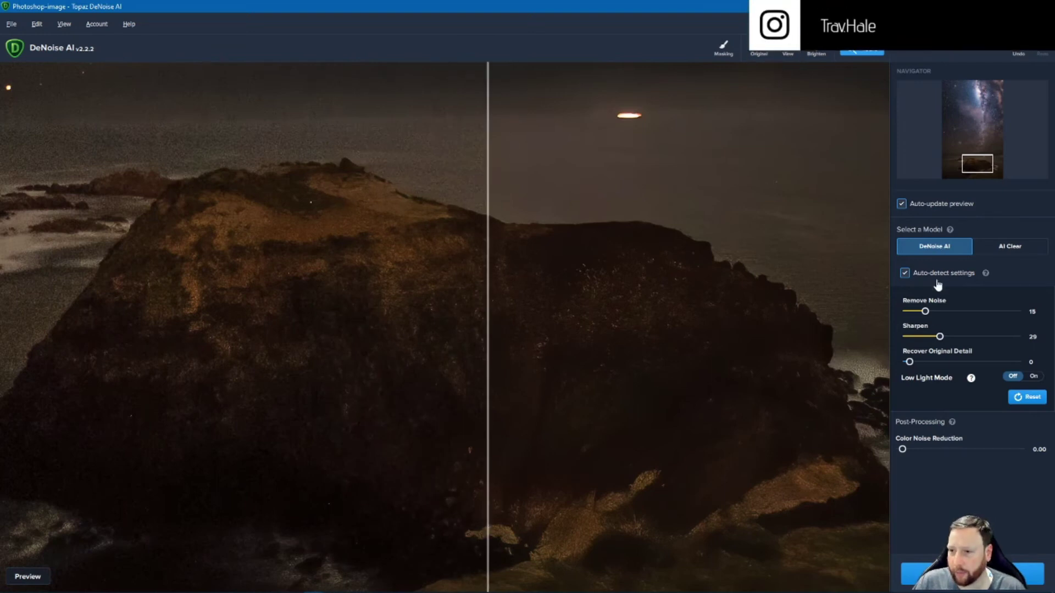
# - Turn on Low Light Mode, compare it with the original, and apply the denoise back to Affinity Photo
pyautogui.click(1034, 377)
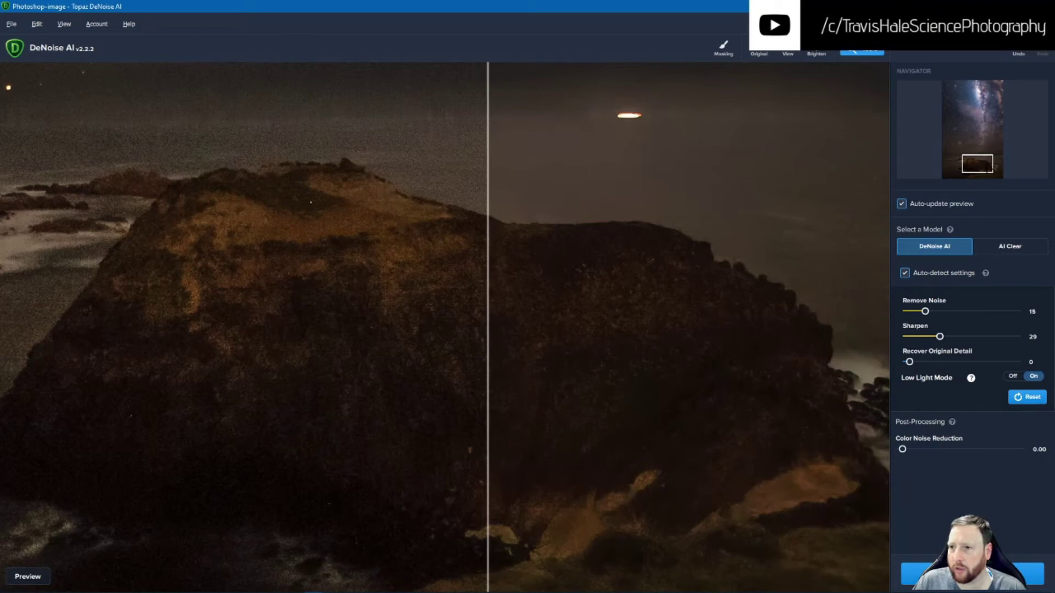
pyautogui.moveTo(977, 164)
pyautogui.mouseDown()
pyautogui.moveTo(987, 163)
pyautogui.moveTo(976, 161)
pyautogui.mouseUp()
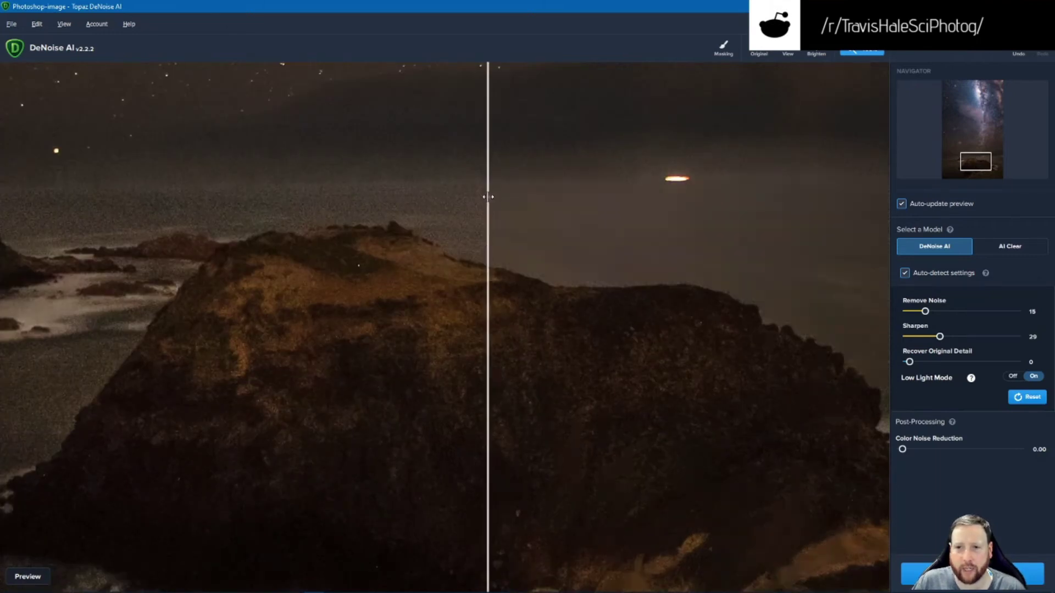
pyautogui.moveTo(488, 197); pyautogui.dragTo(435, 307)
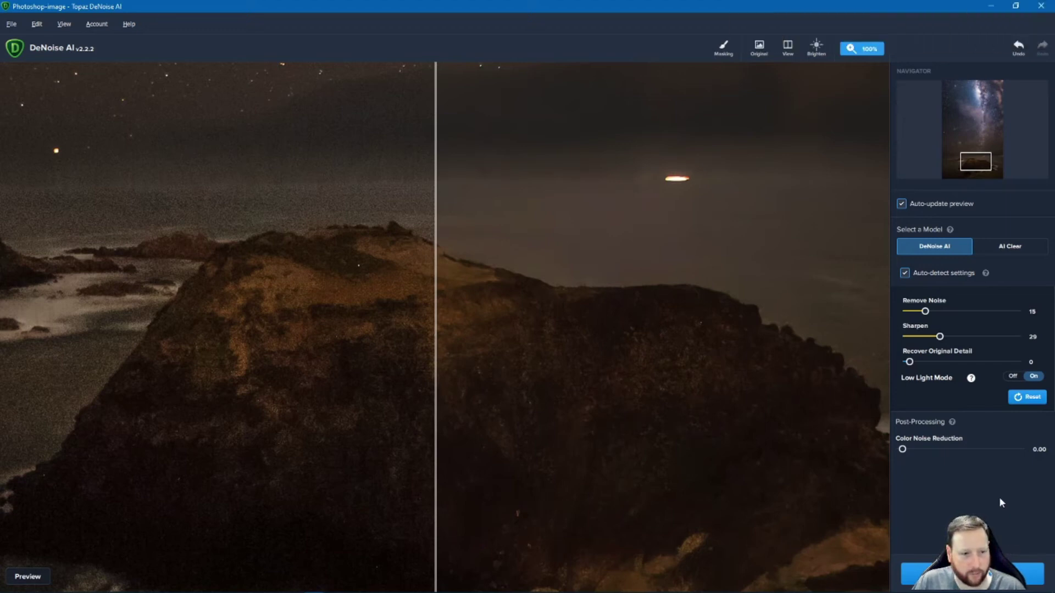
pyautogui.click(1027, 575)
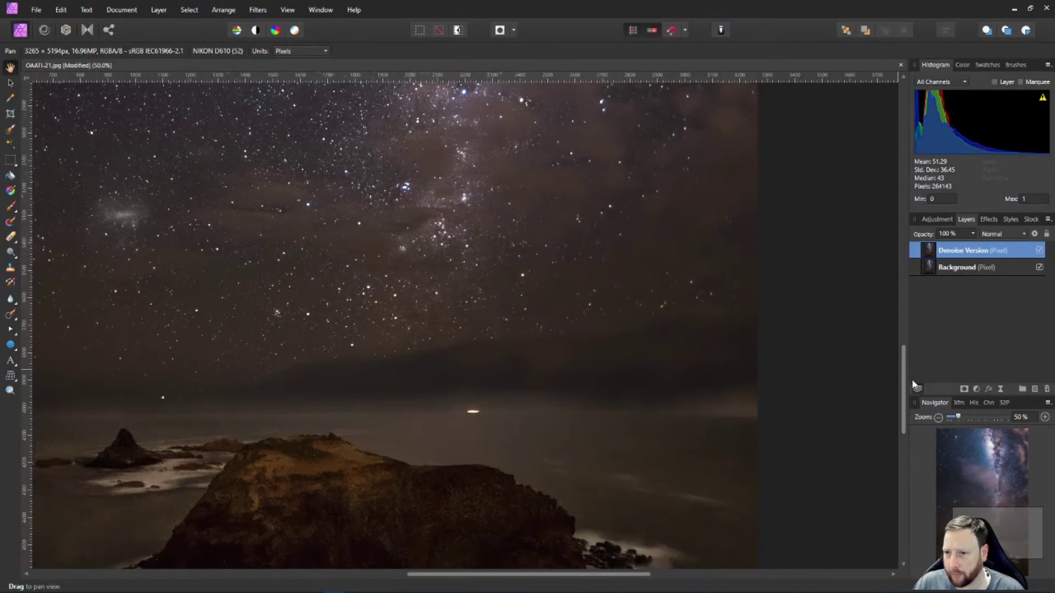
pyautogui.moveTo(904, 378); pyautogui.dragTo(904, 413)
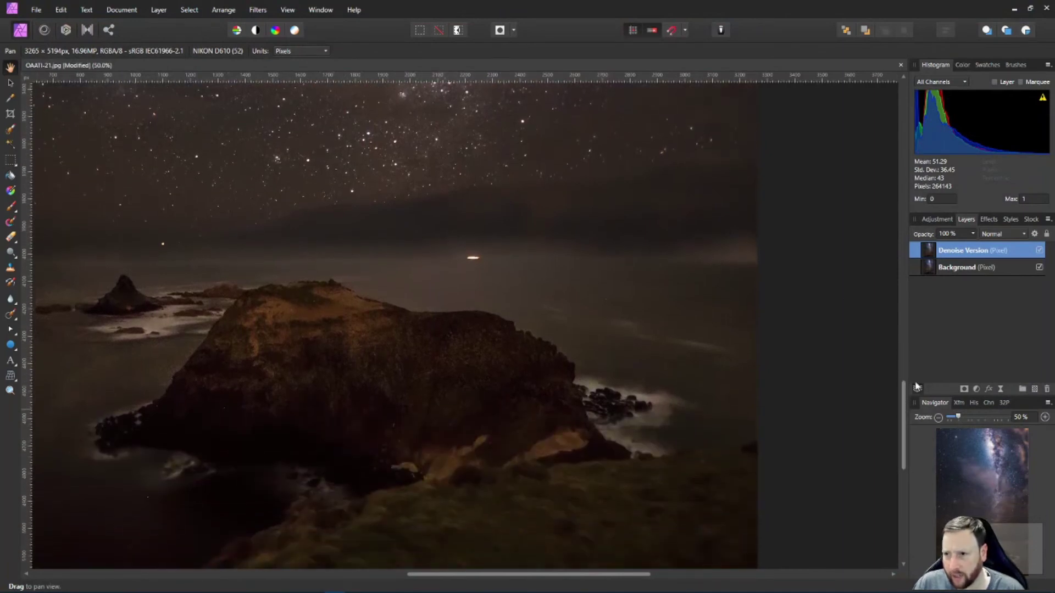
pyautogui.click(1039, 250)
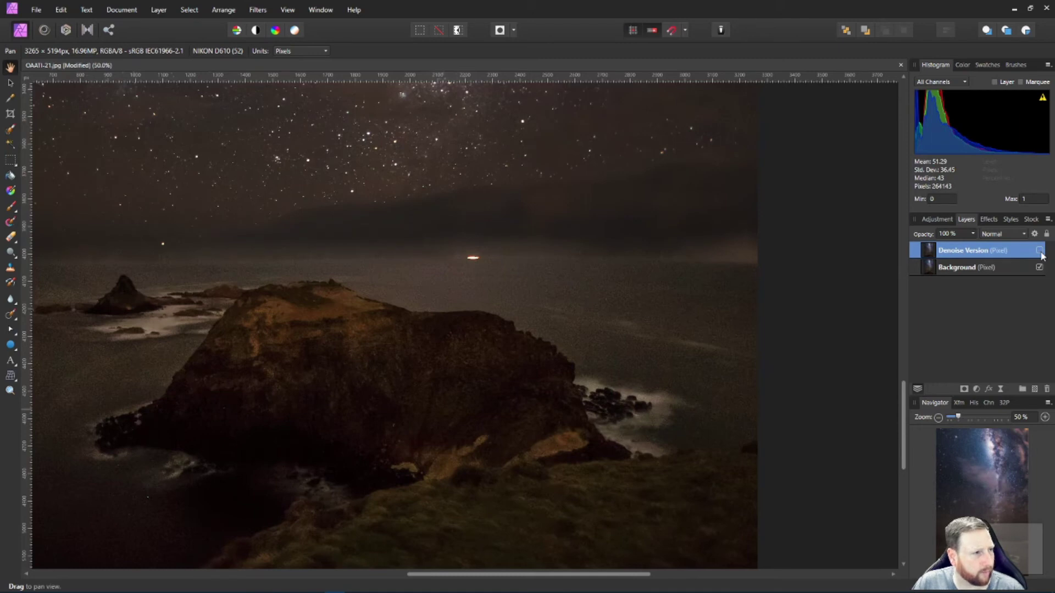
pyautogui.click(1041, 254)
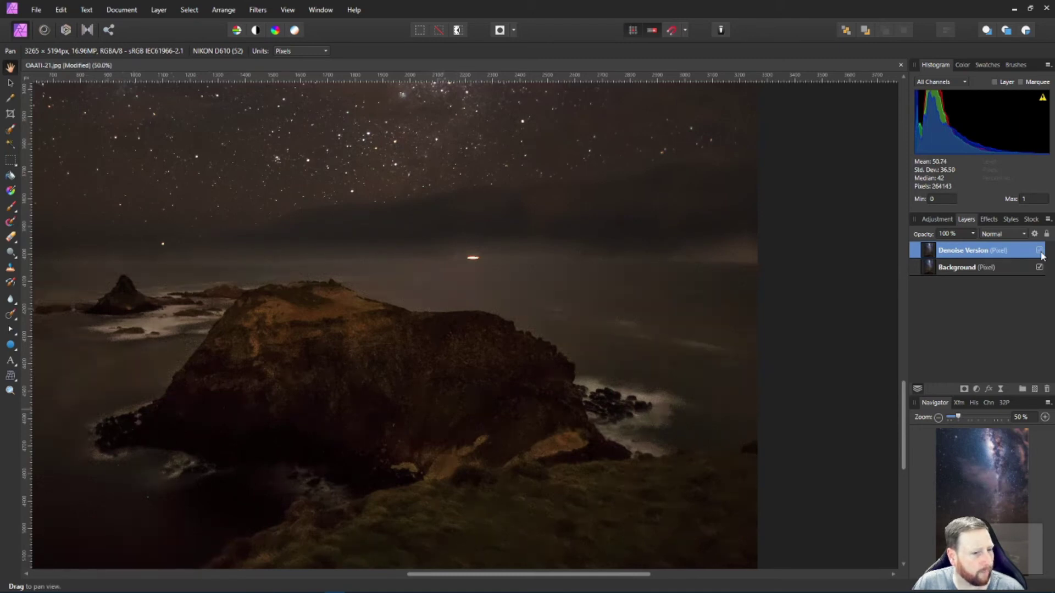
pyautogui.click(1041, 254)
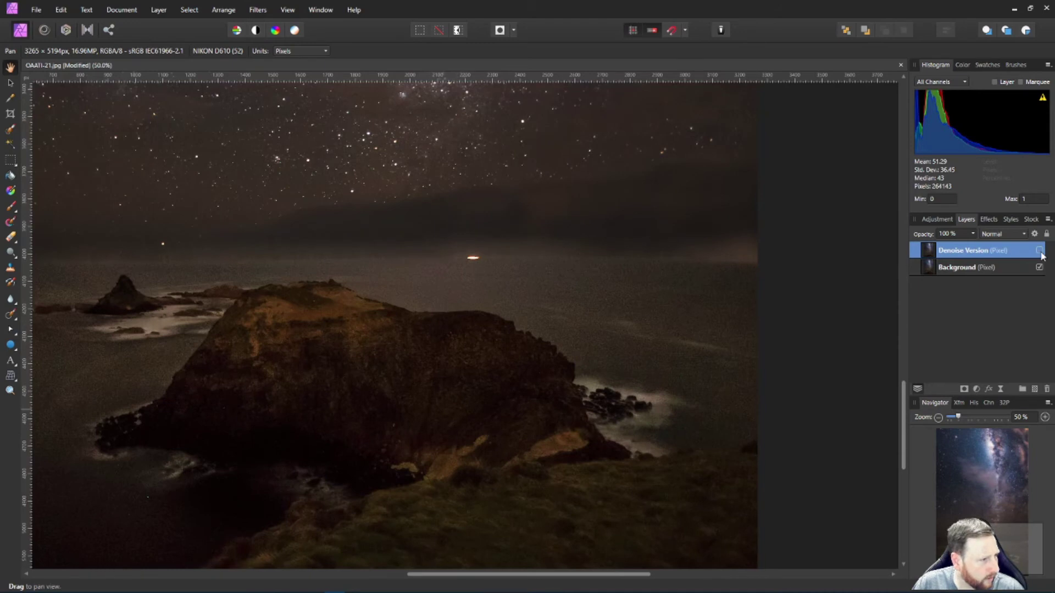
pyautogui.click(1041, 254)
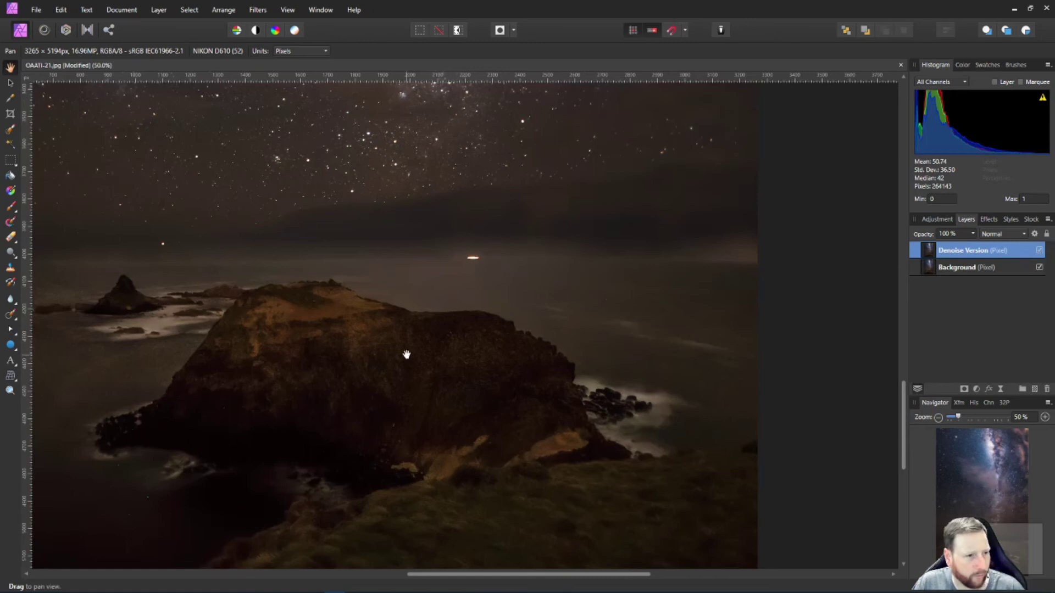
pyautogui.moveTo(903, 401); pyautogui.dragTo(901, 350)
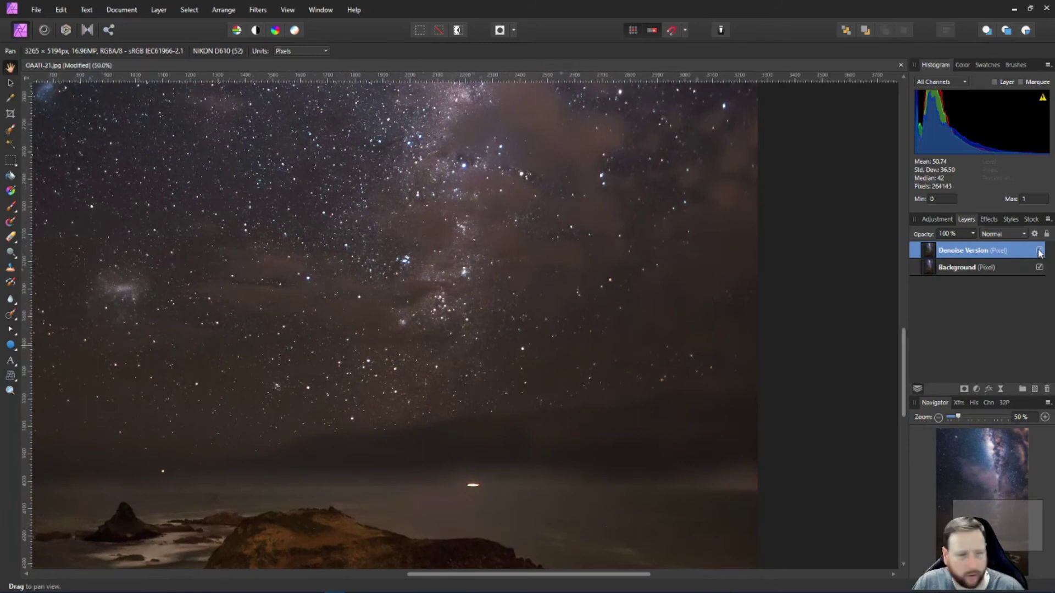
pyautogui.click(1040, 252)
pyautogui.click(1040, 253)
pyautogui.click(1040, 253)
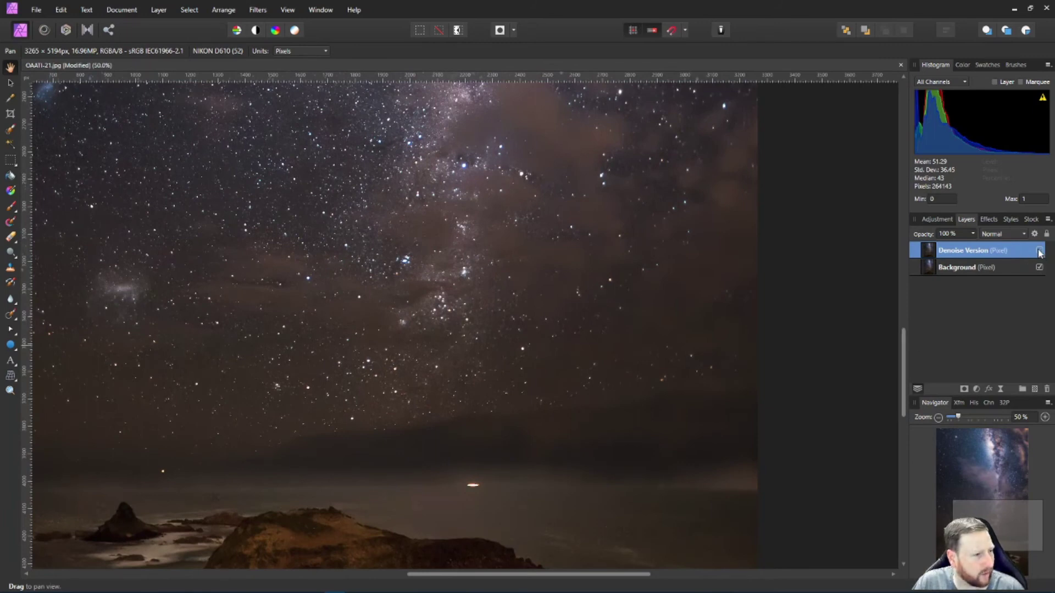
pyautogui.click(1040, 253)
pyautogui.click(1040, 253)
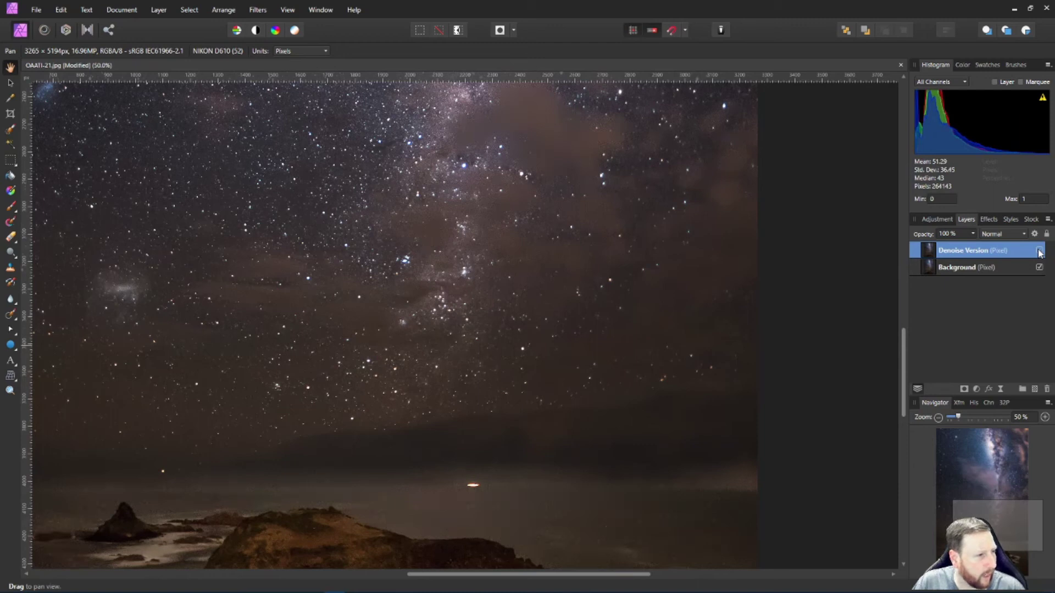
pyautogui.click(1041, 252)
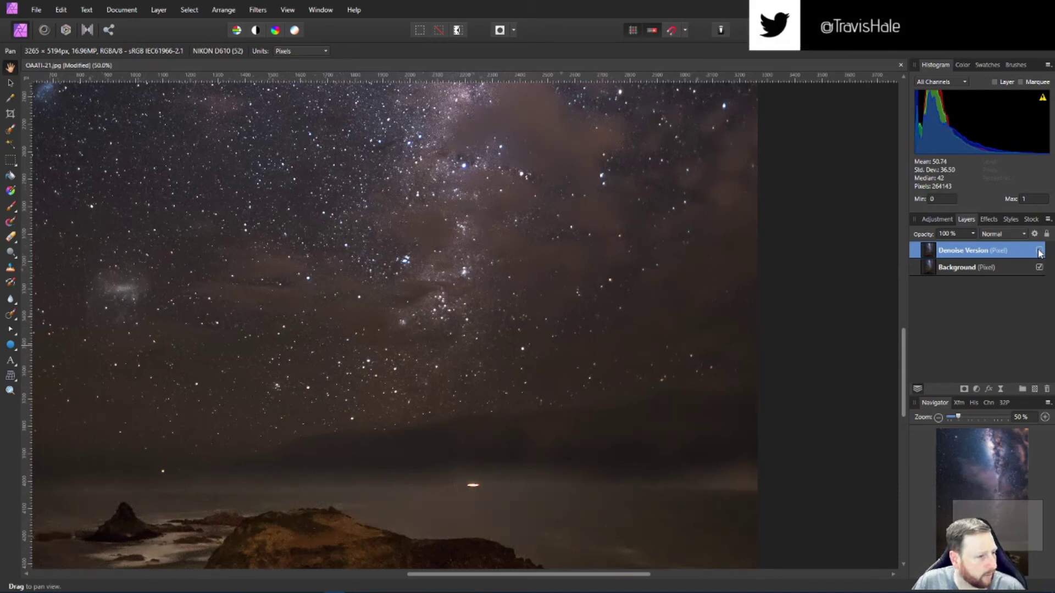
pyautogui.click(1040, 253)
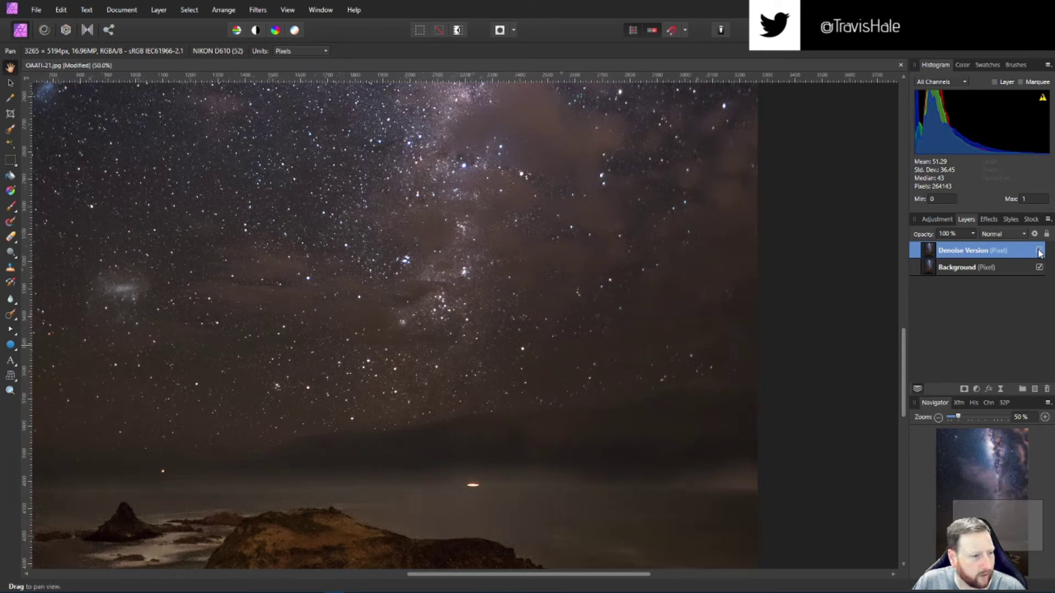
pyautogui.click(1041, 252)
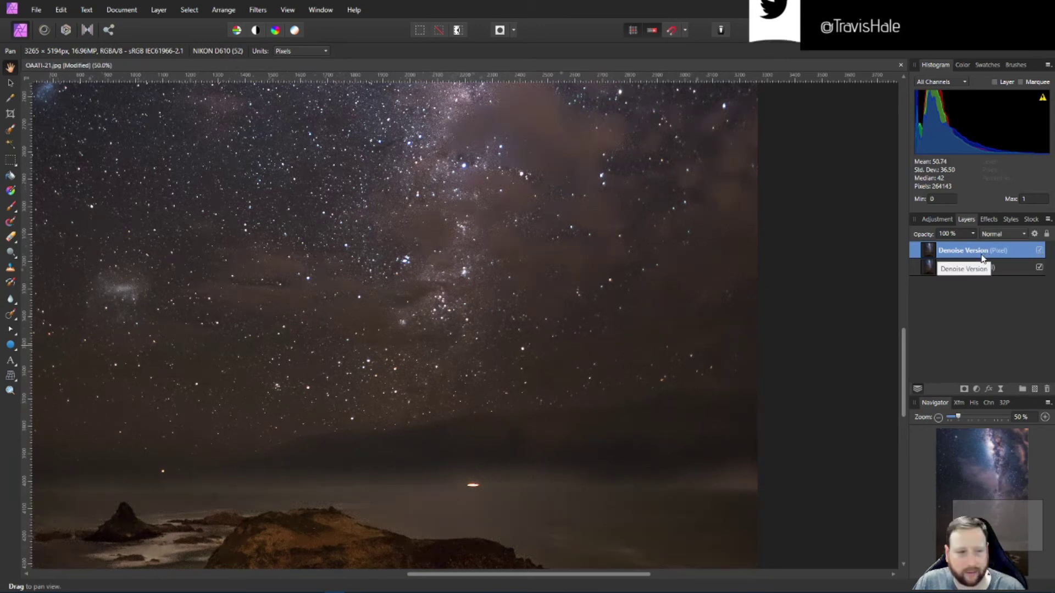